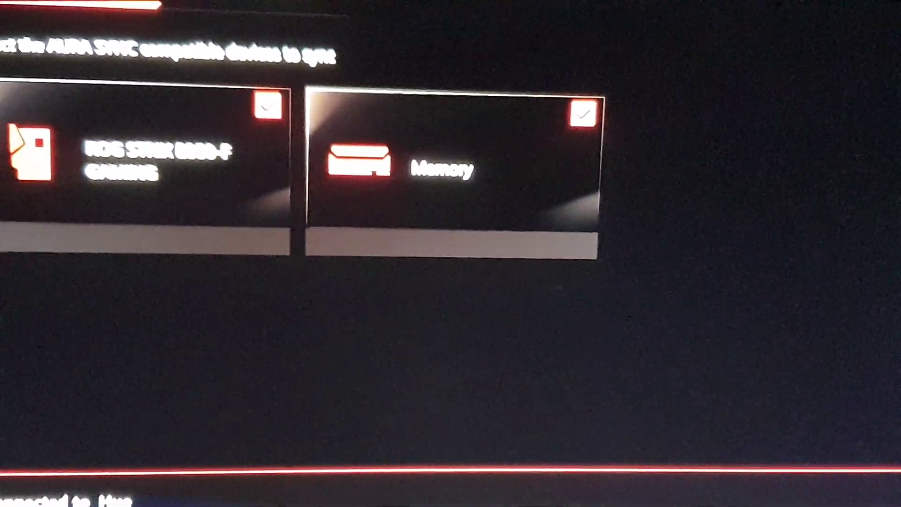
- Switch from Sync devices to the AURA effects page
click(262, 30)
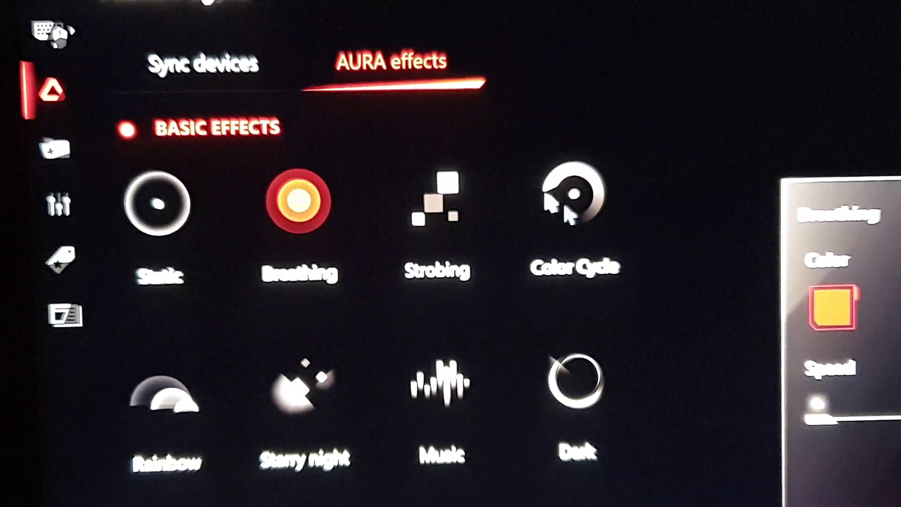
- Apply the Color Cycle effect in place of Breathing
click(567, 212)
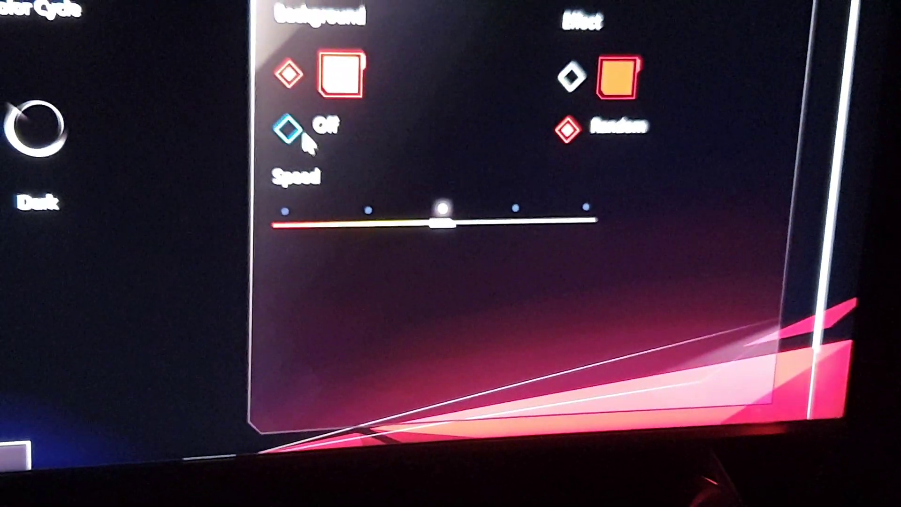
- Set Background to Off and Effect to a fixed colour instead of Random
click(288, 135)
click(570, 83)
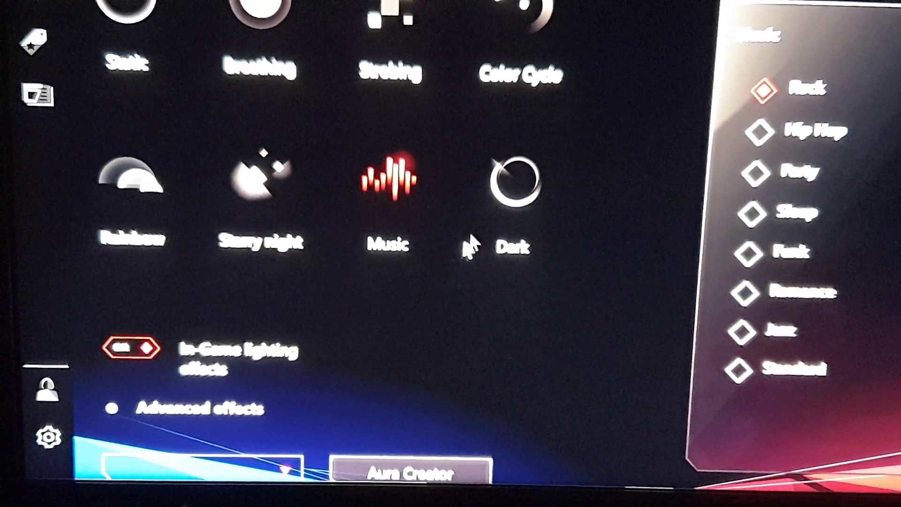
- Apply the Dark effect from Basic Effects to the memory
click(510, 190)
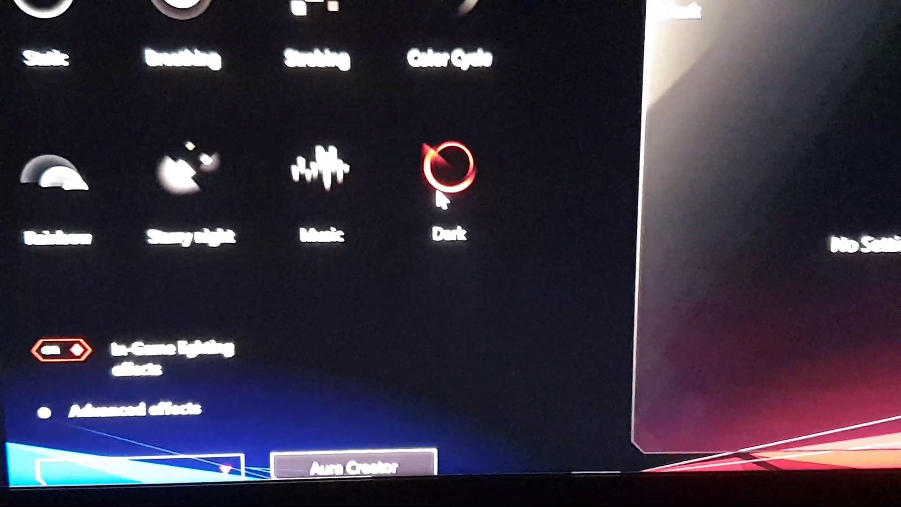